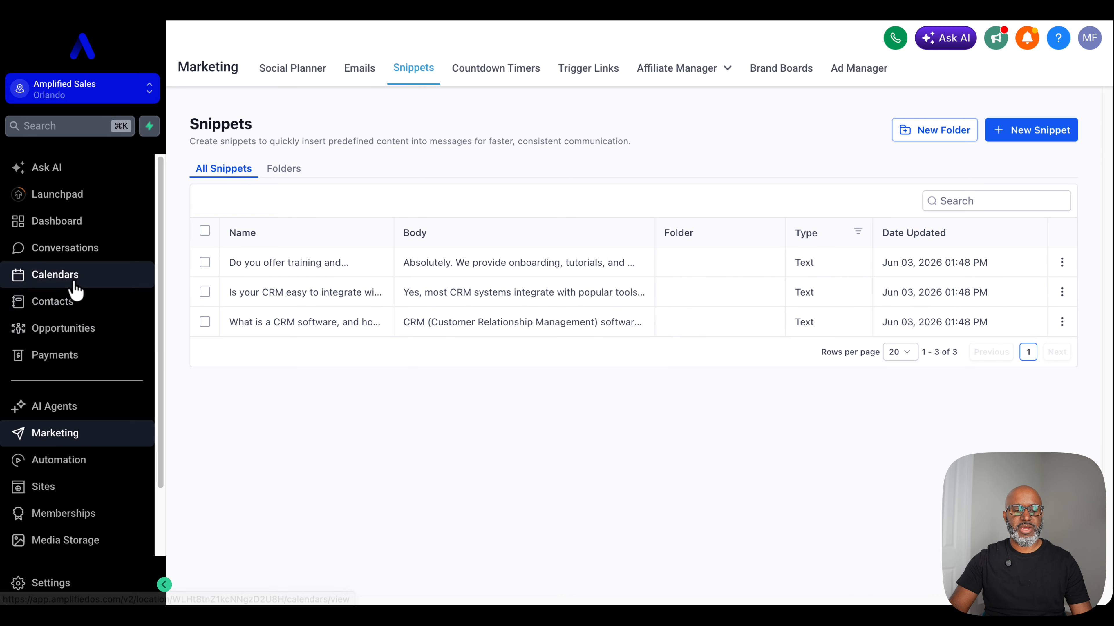
Open the first contact in the contacts list and check the email composer for available snippets
left_click(68, 303)
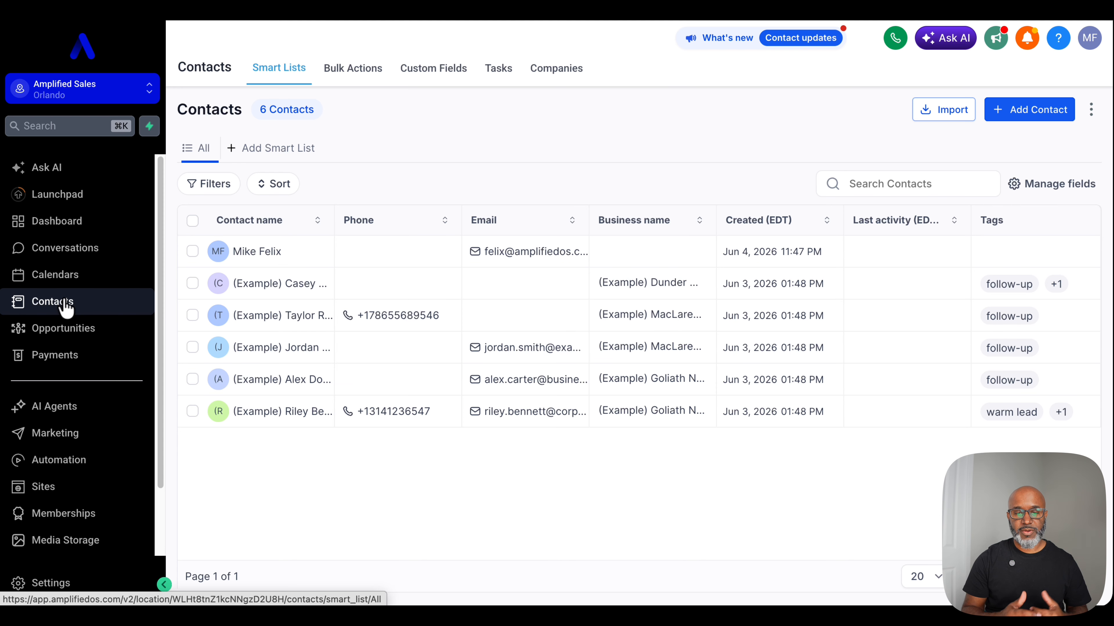
left_click(250, 253)
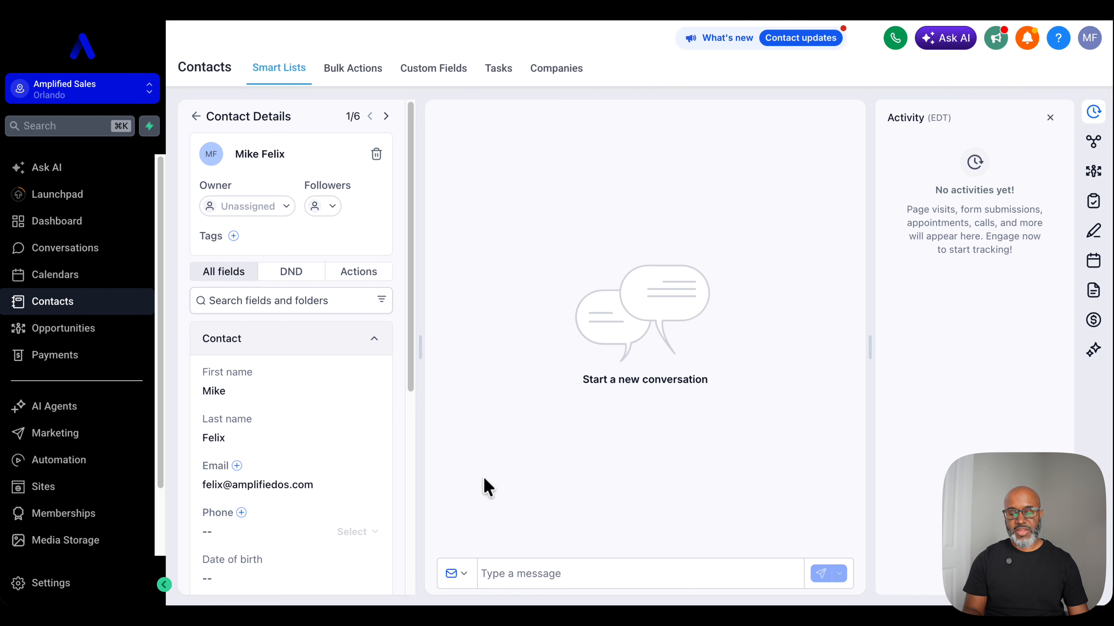
left_click(509, 570)
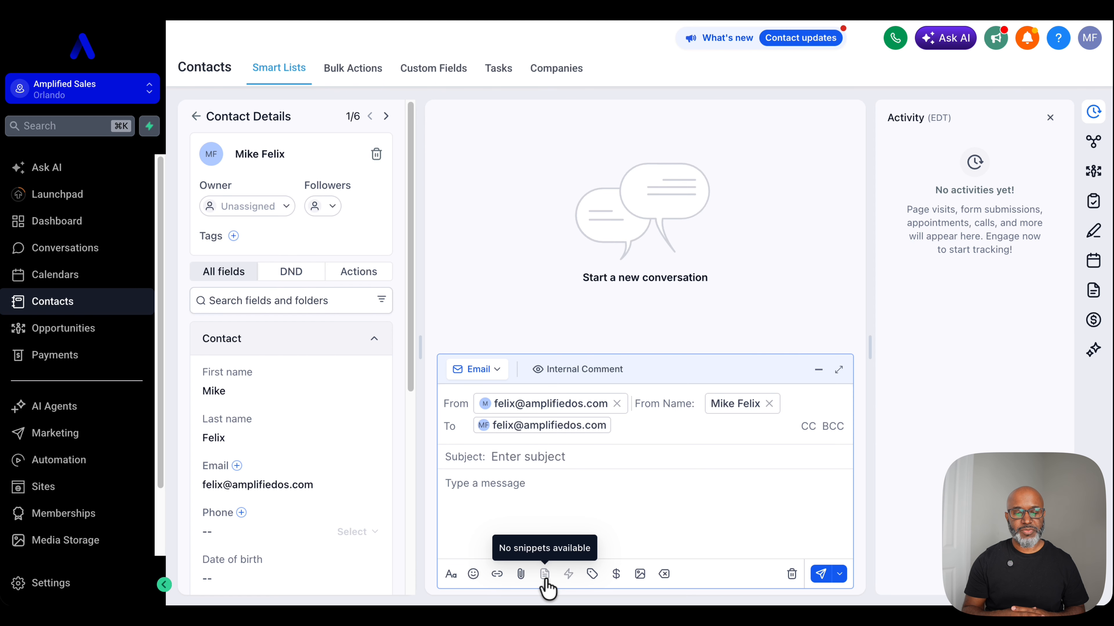
Create a new email snippet in the Marketing snippets area and name it "Testing 1"
left_click(90, 441)
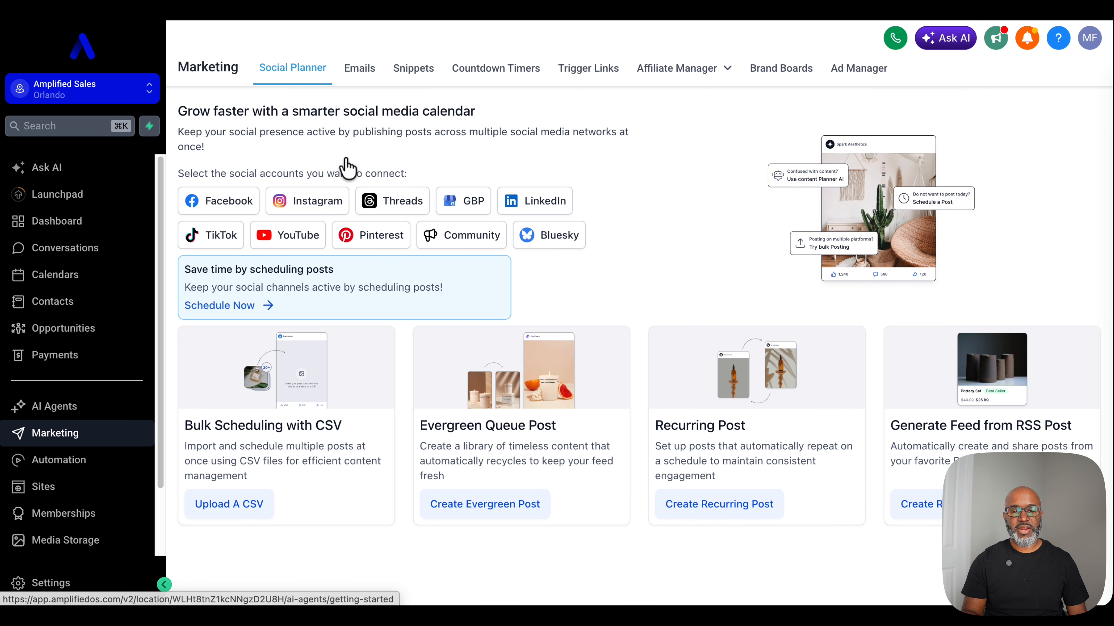
left_click(409, 79)
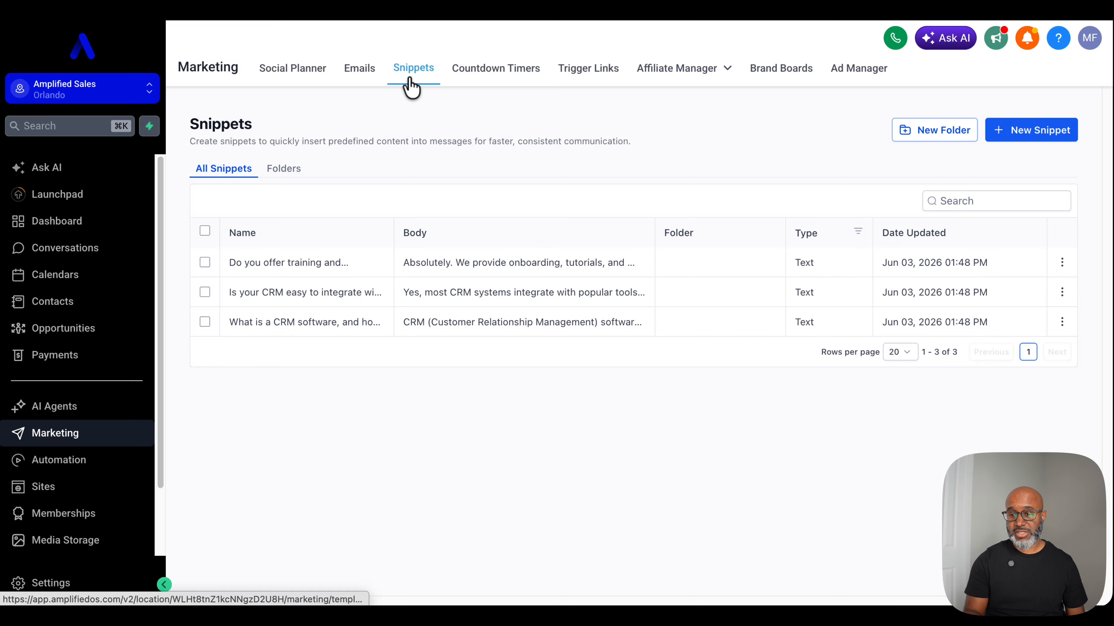
left_click(1025, 134)
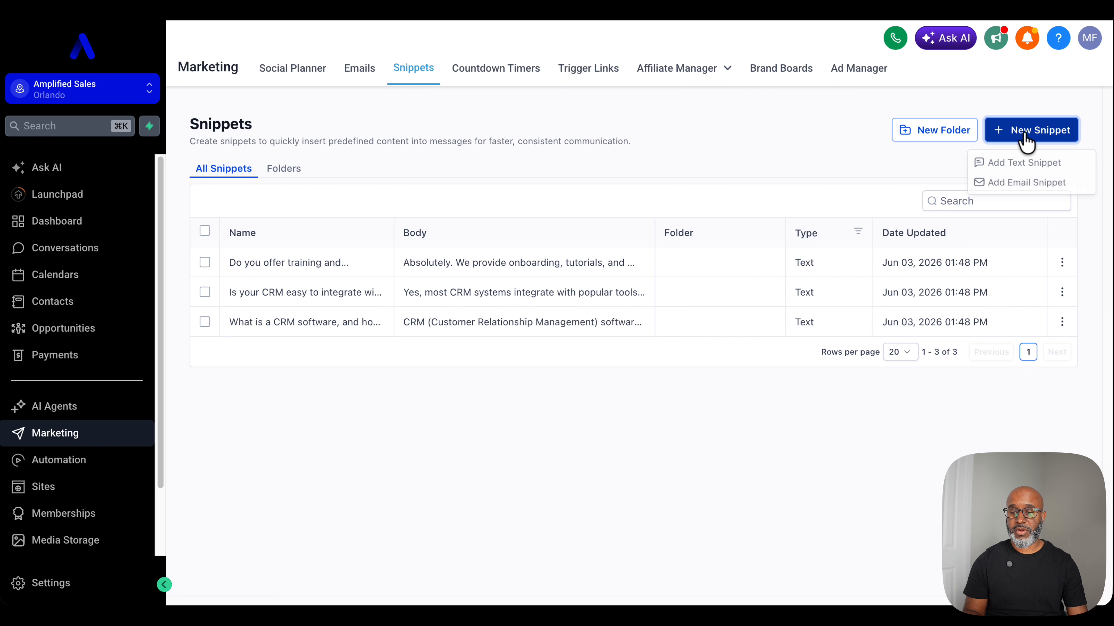
left_click(1007, 193)
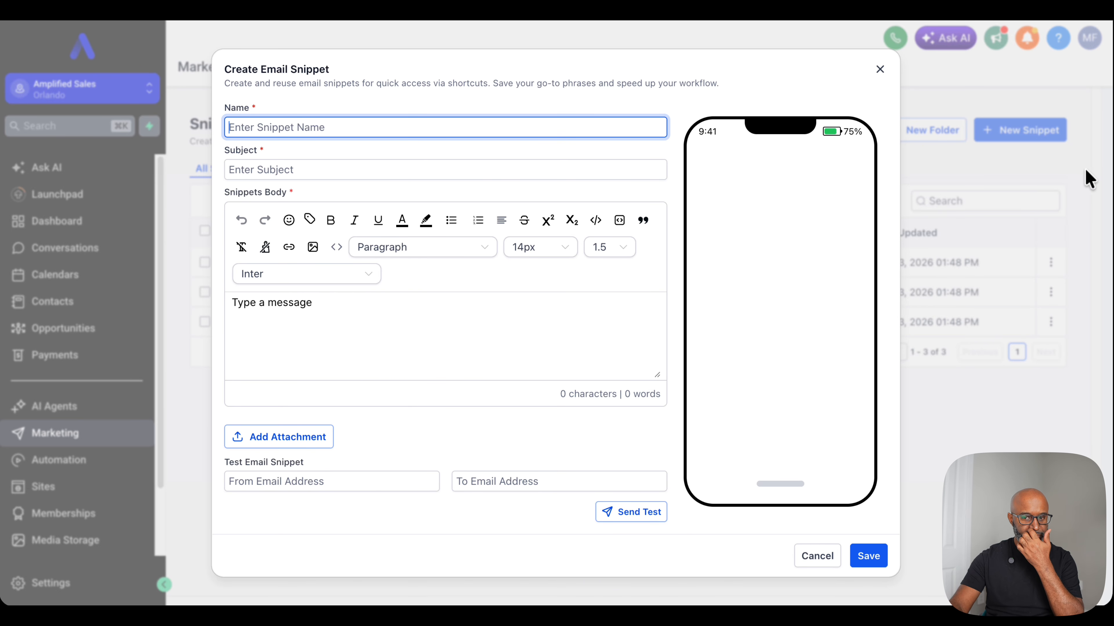
type("Testing 1")
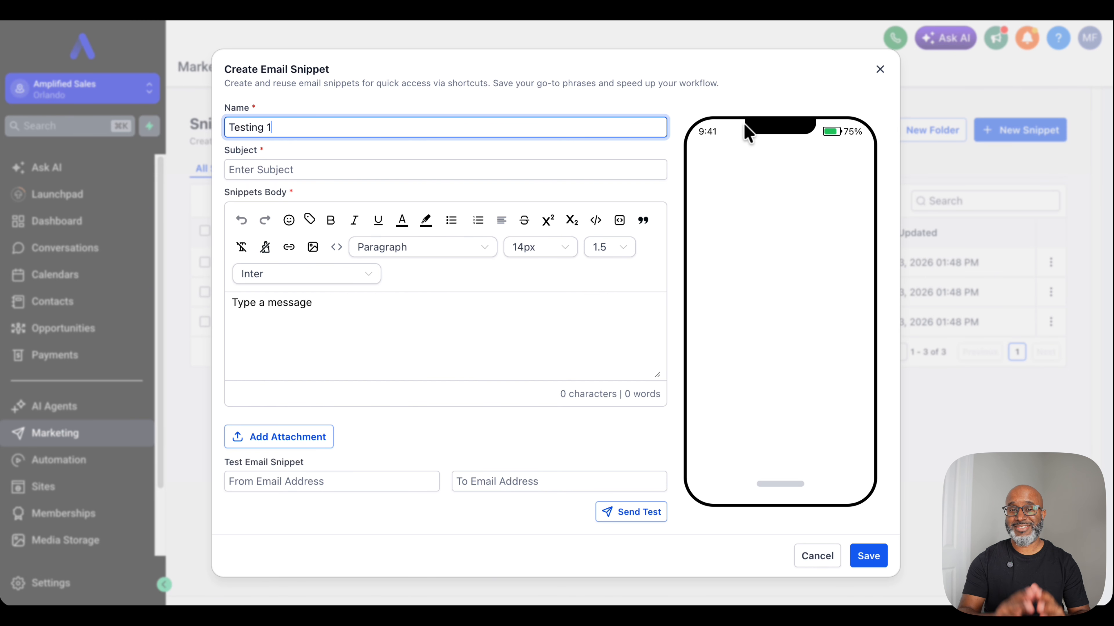
Enter the snippet's subject as "Hey! Just exploring some time on your calendar."
key("Tab")
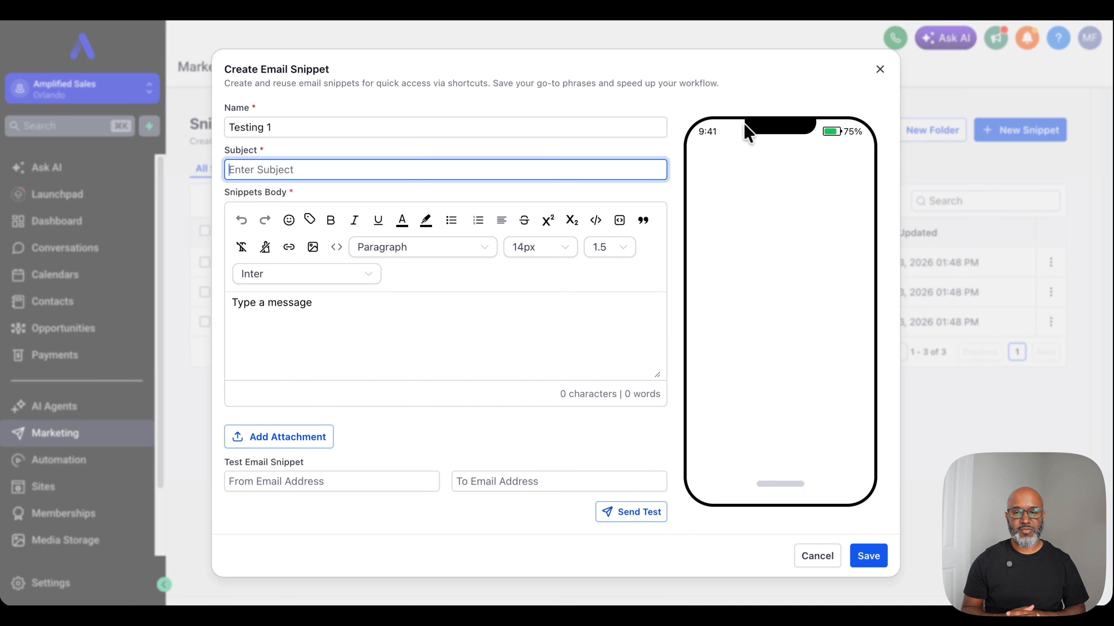
type("Hey! ")
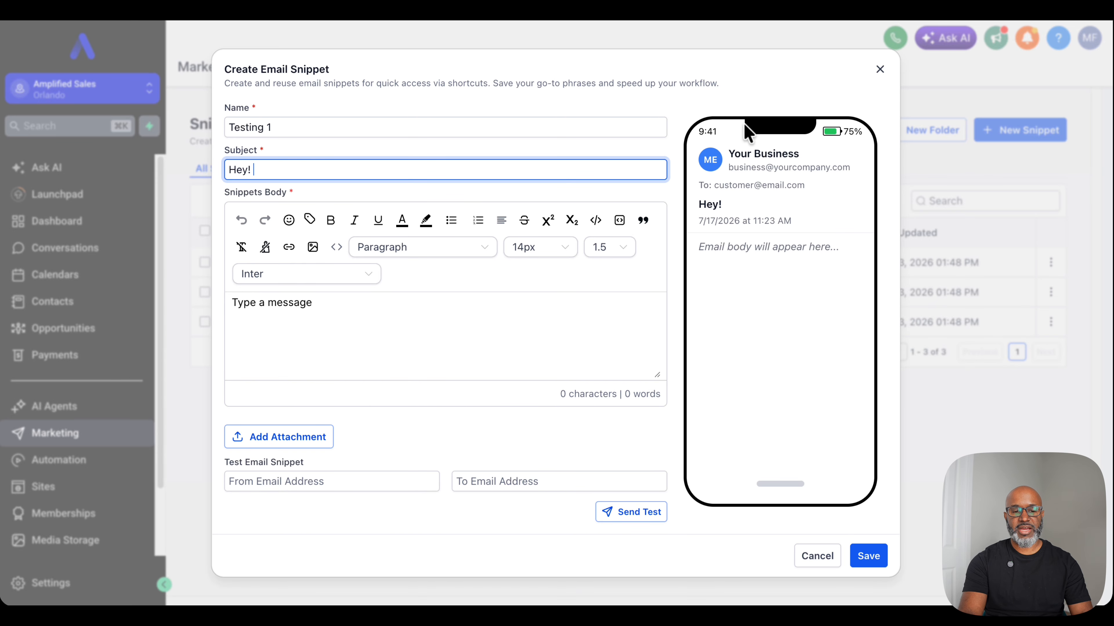
type("Just dropp")
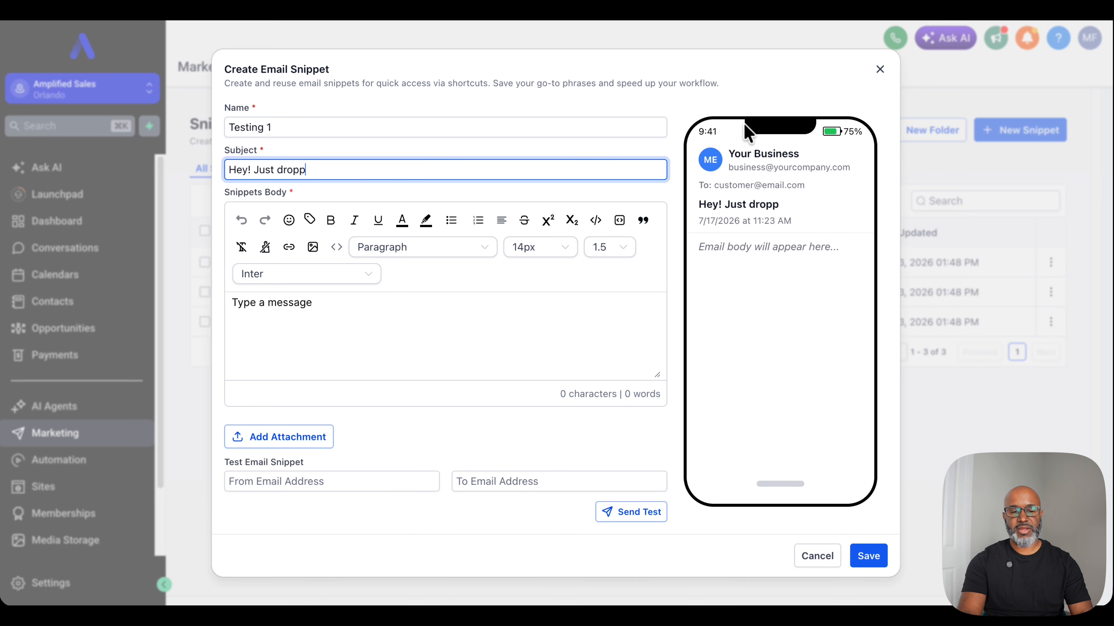
type("ing in")
key("BackSpace")
key("BackSpace")
key("BackSpace")
key("BackSpace")
key("BackSpace")
key("BackSpace")
key("BackSpace")
key("BackSpace")
key("BackSpace")
key("BackSpace")
key("BackSpace")
key("BackSpace")
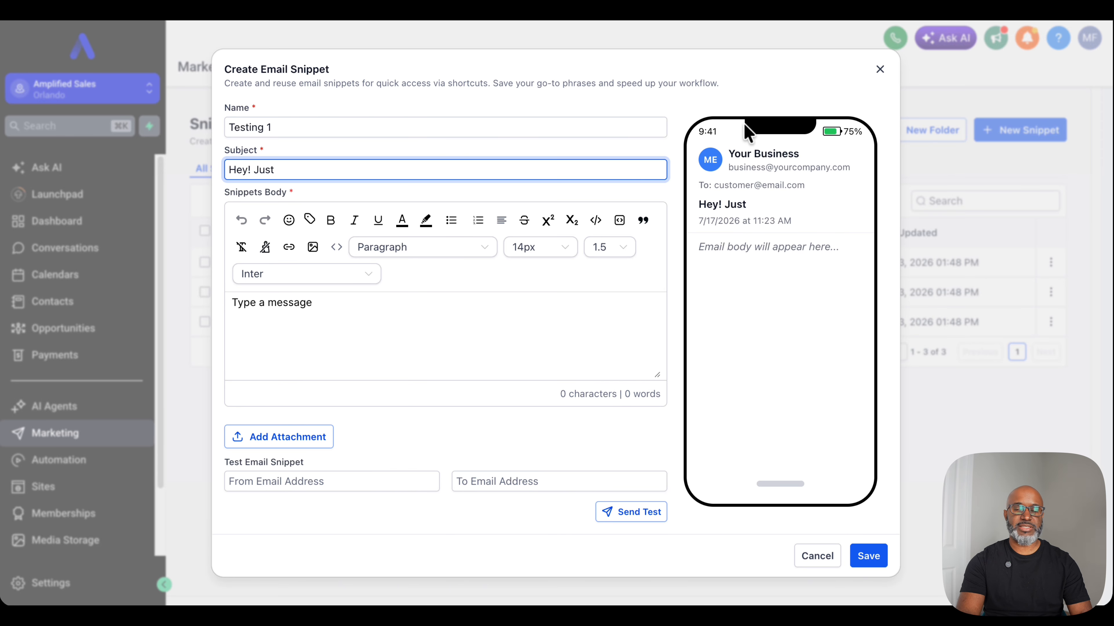
type("exploring so")
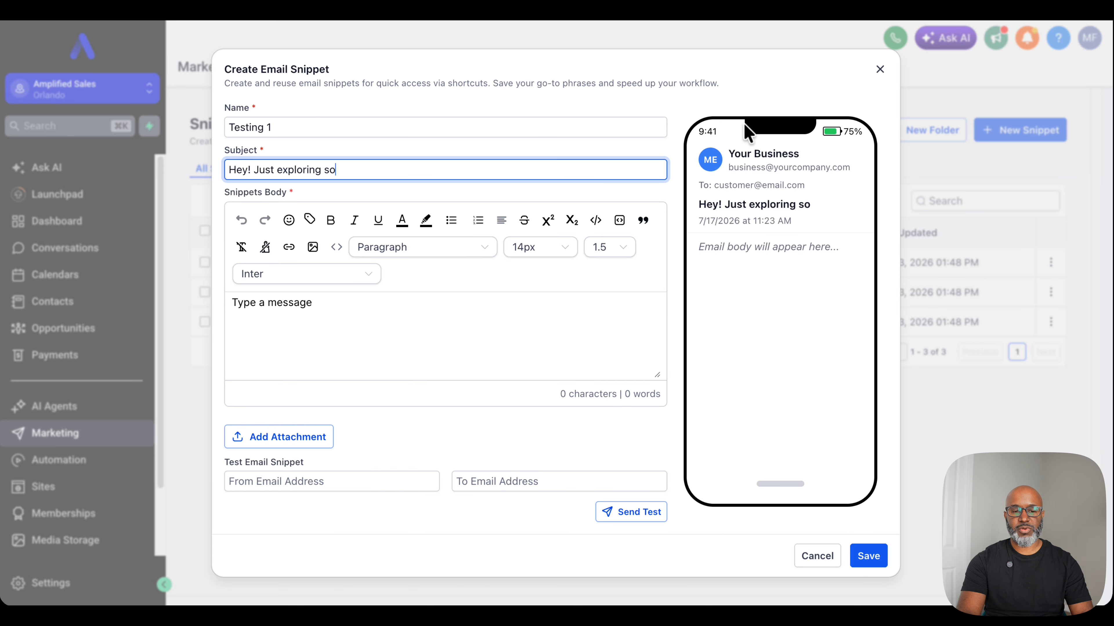
type("me time on your ")
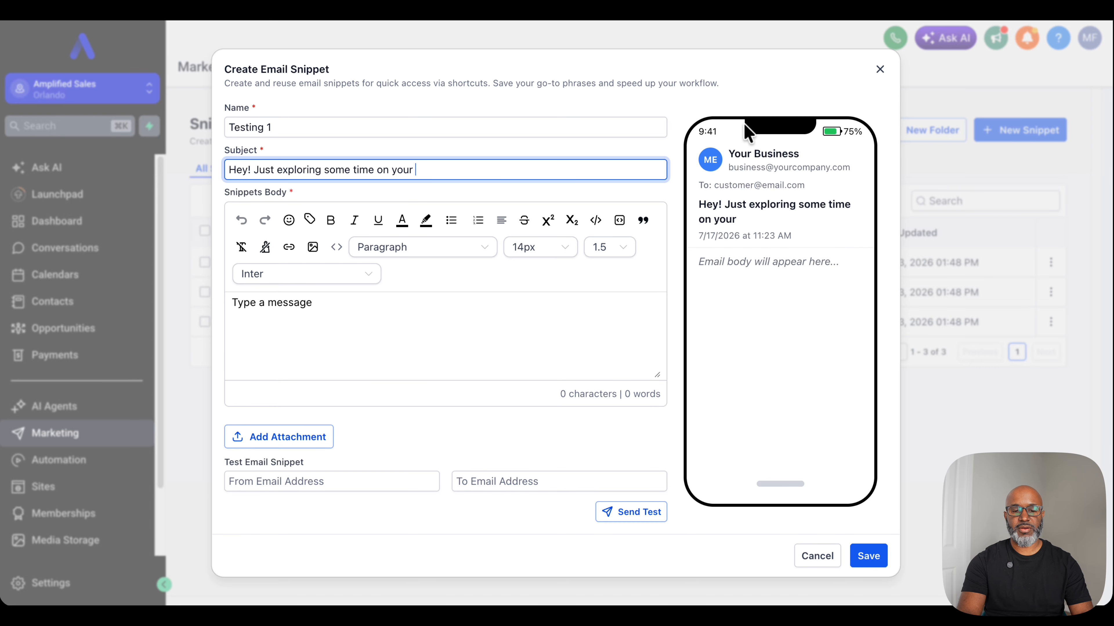
type("calendar.")
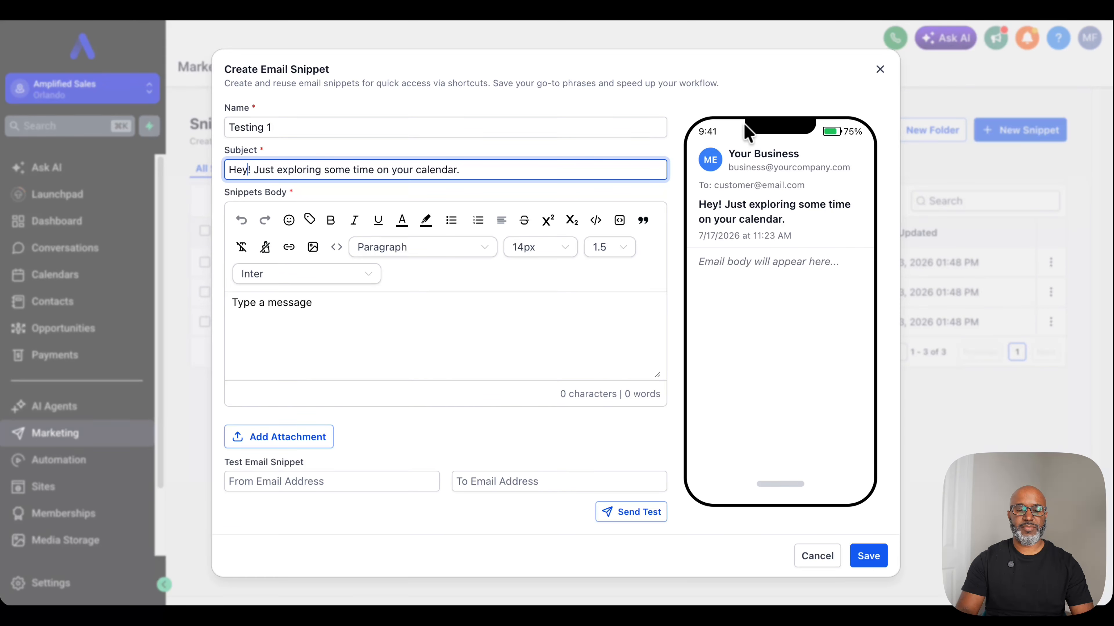
Remove "Just" from the subject and capitalize the following word so it reads "Hey! Exploring some time on your calendar."
key("Right")
key("alt+Right")
key("Right")
key("Right")
key("BackSpace")
key("alt+BackSpace")
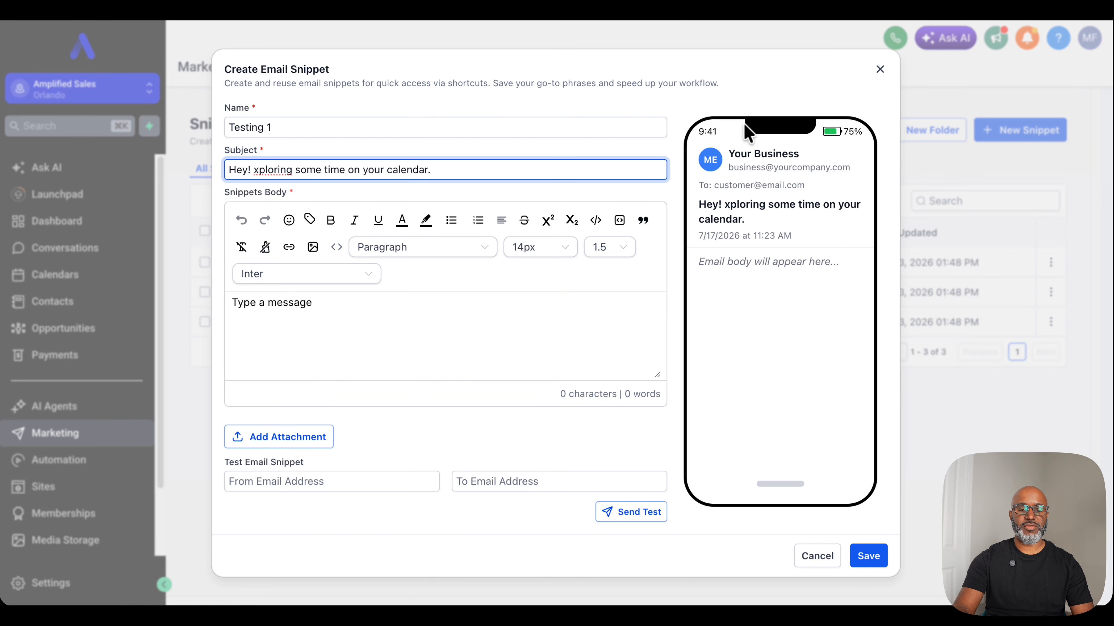
type("E")
key("Tab")
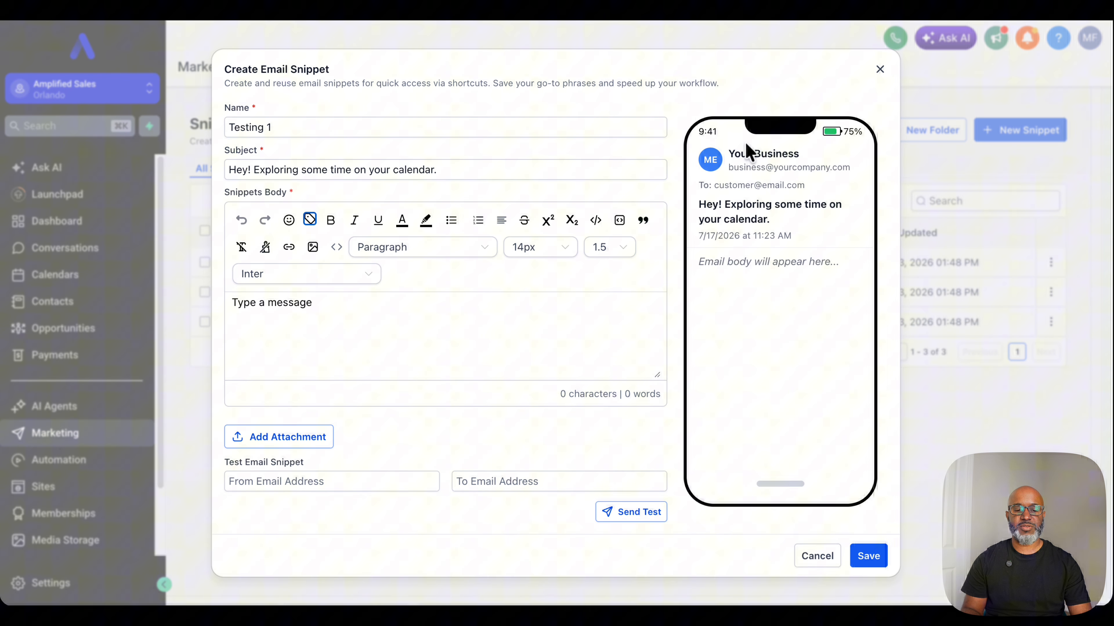
Begin the snippet body with the greeting "Hey {{contact.first_name}}!", using the contact's First Name merge field
left_click(477, 321)
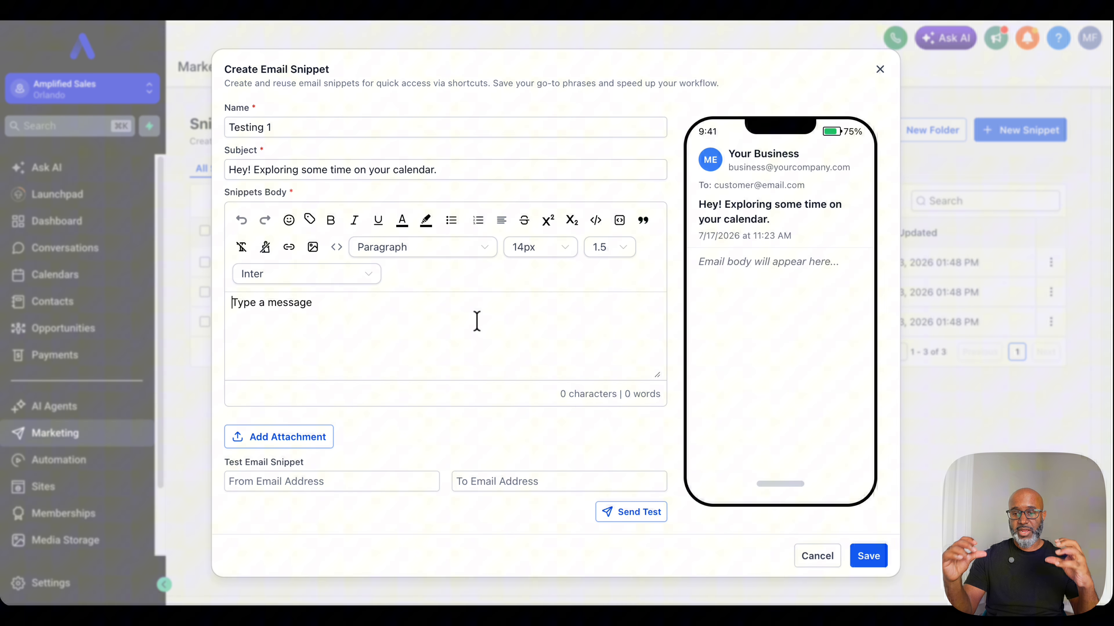
type("Hey!")
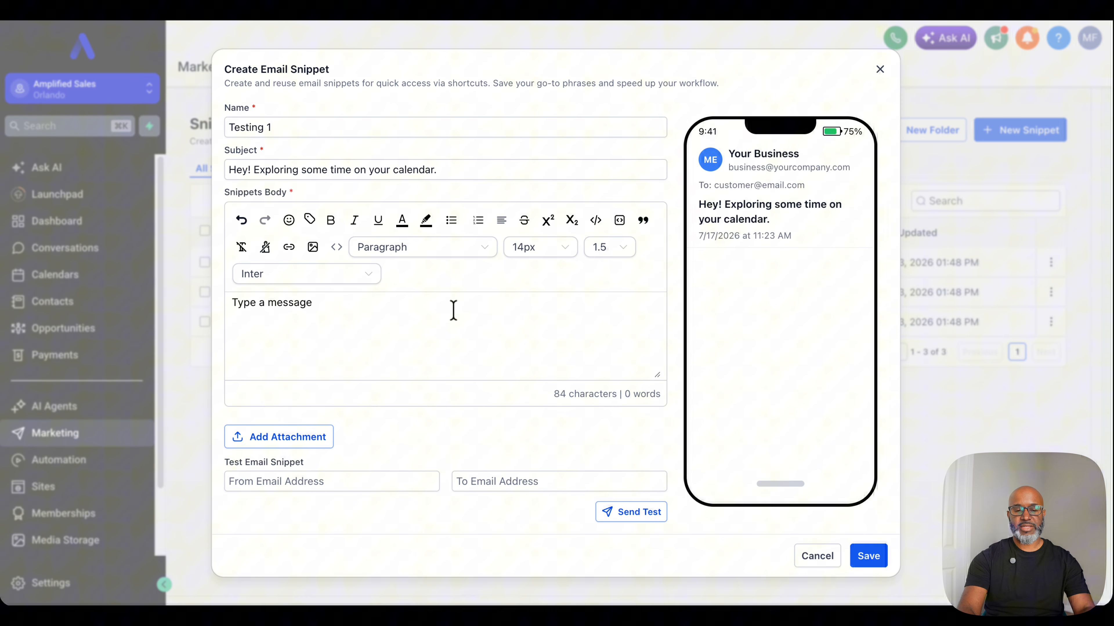
type("Hey")
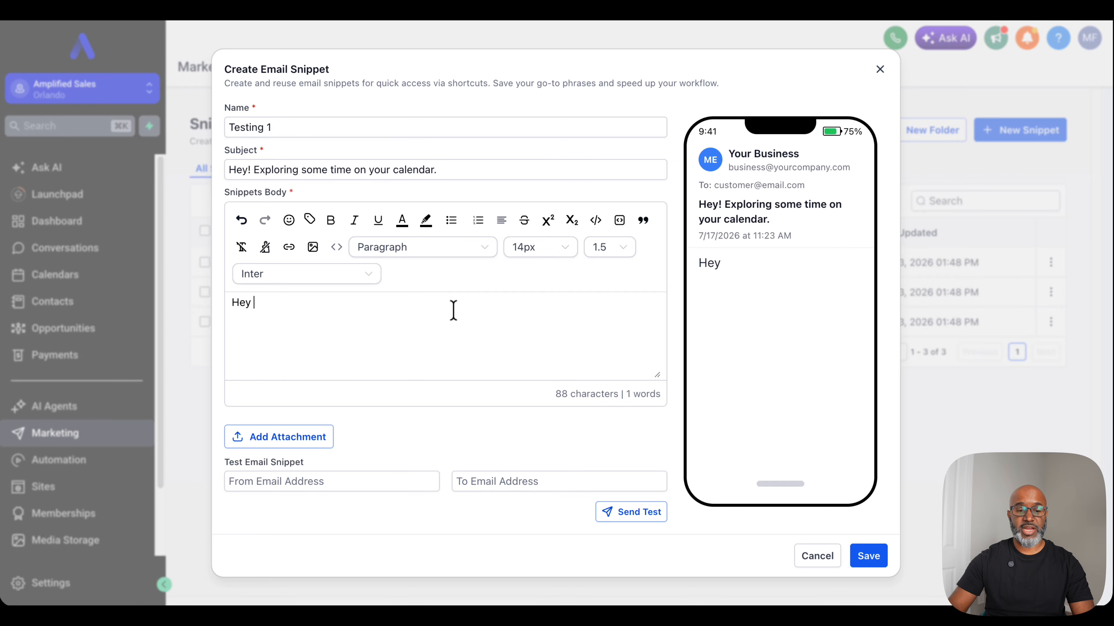
left_click(309, 220)
left_click(298, 250)
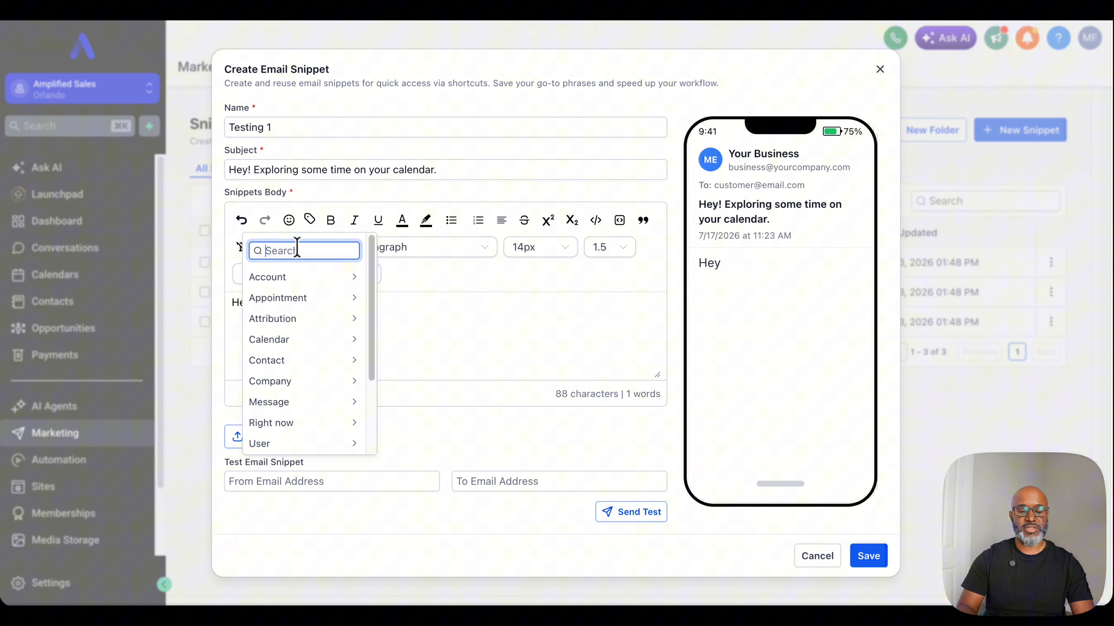
type("first")
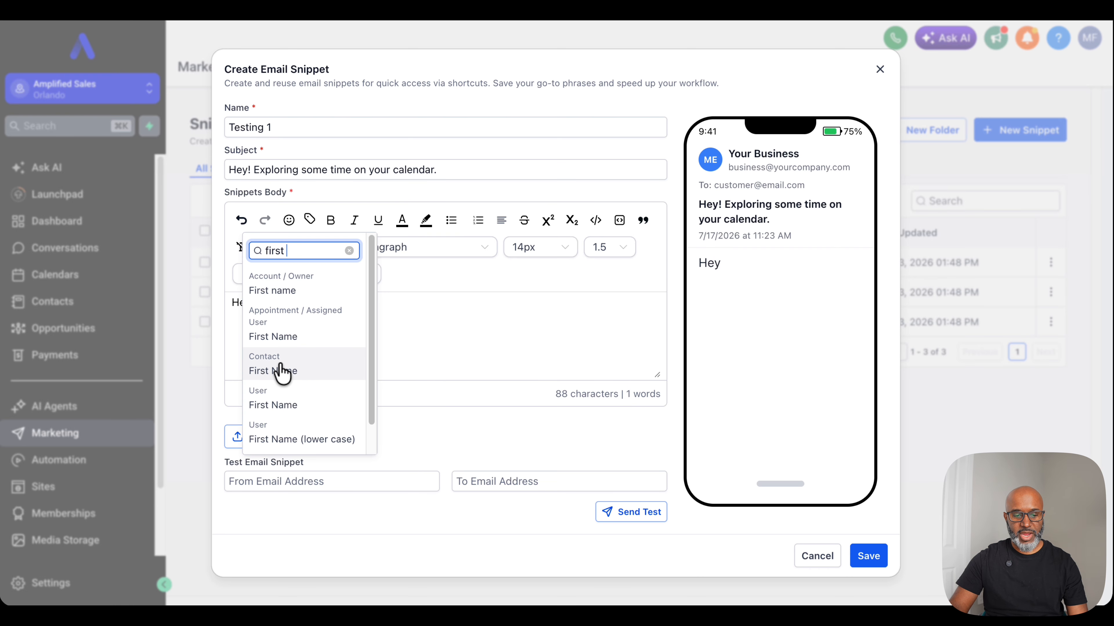
left_click(280, 372)
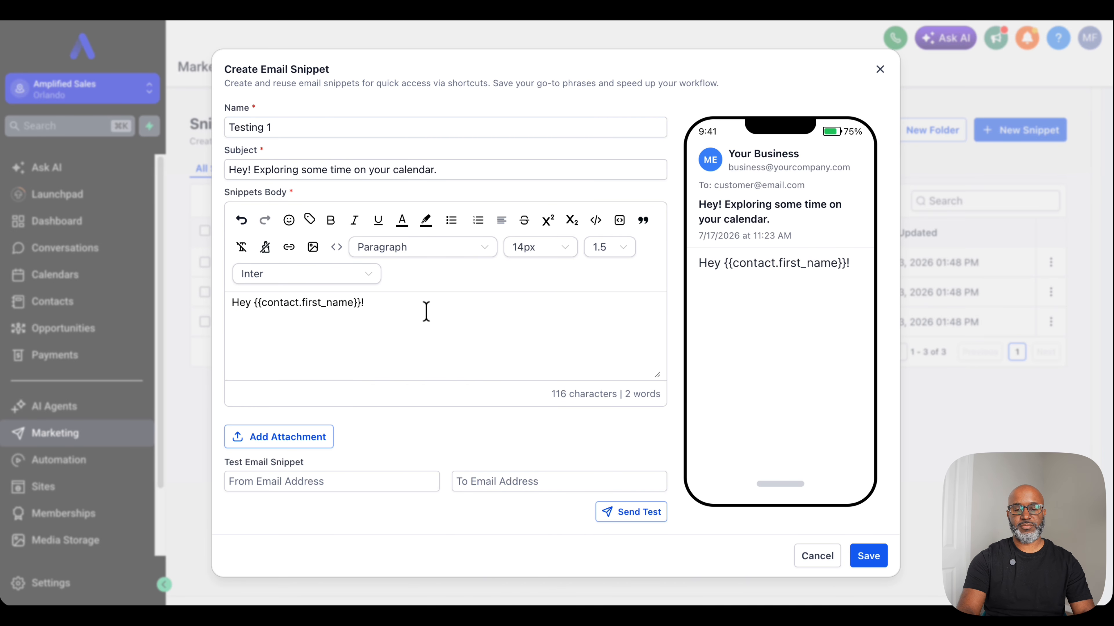
Continue the body with "Excited to reconnect with you." and a separate paragraph "Please let me know if any of these times work for you:"
type("Excited to re")
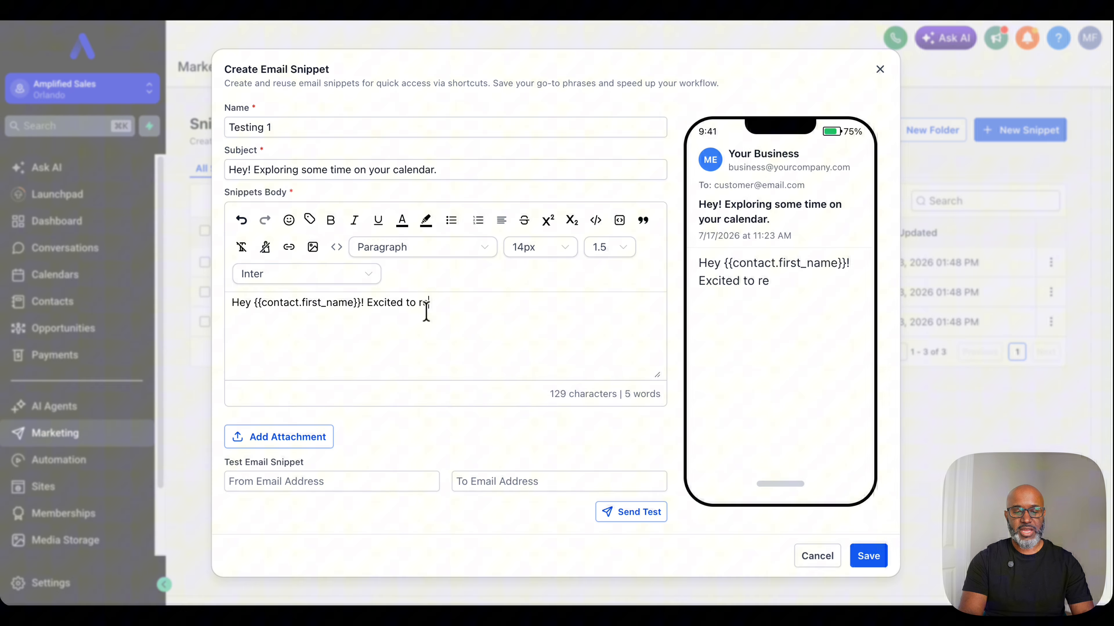
type("connect with you.")
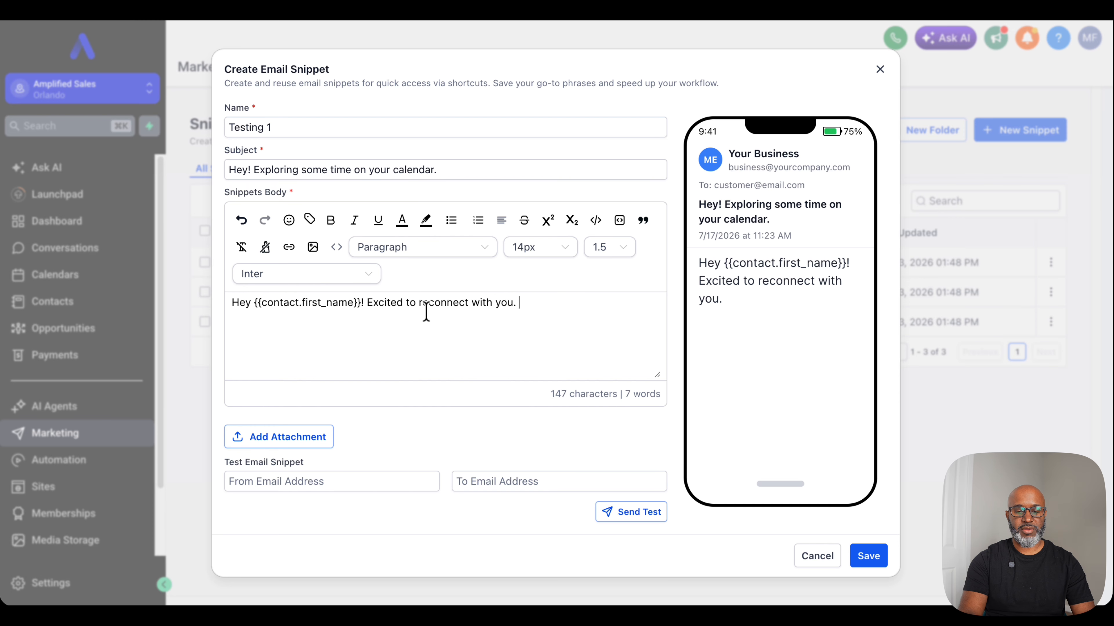
key("Return")
key("Return")
type("Please let me know if ")
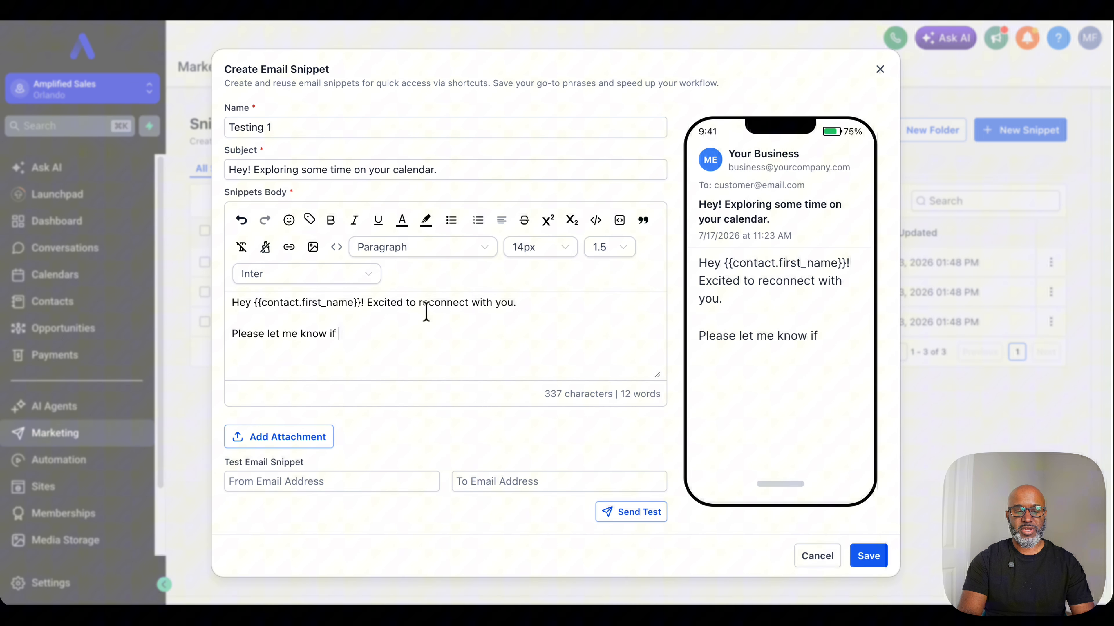
type("any of these times")
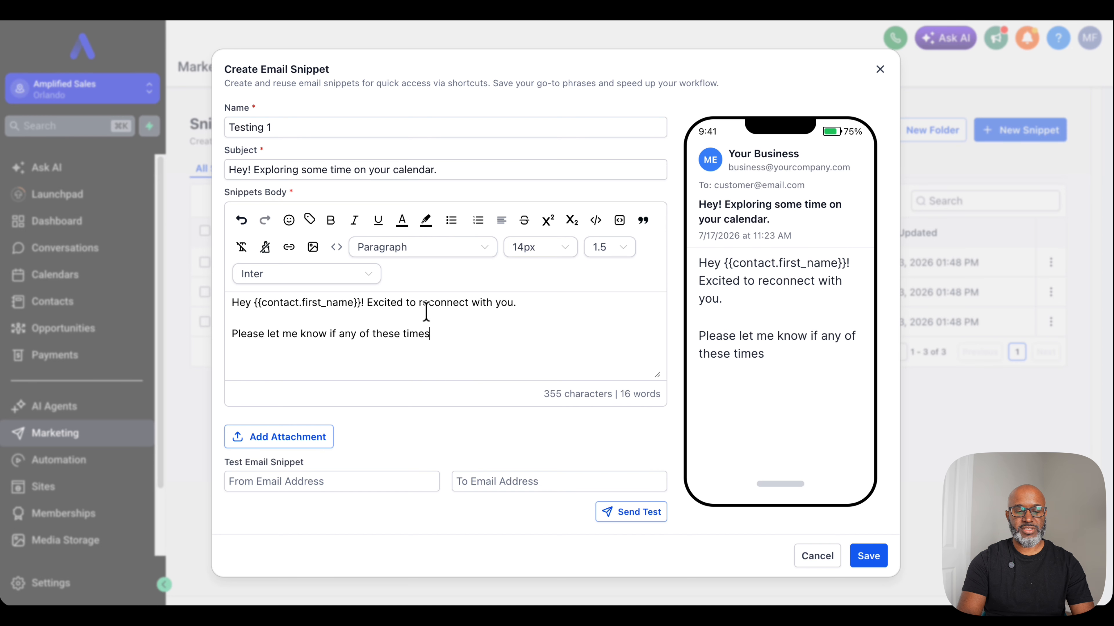
type(" work for you:")
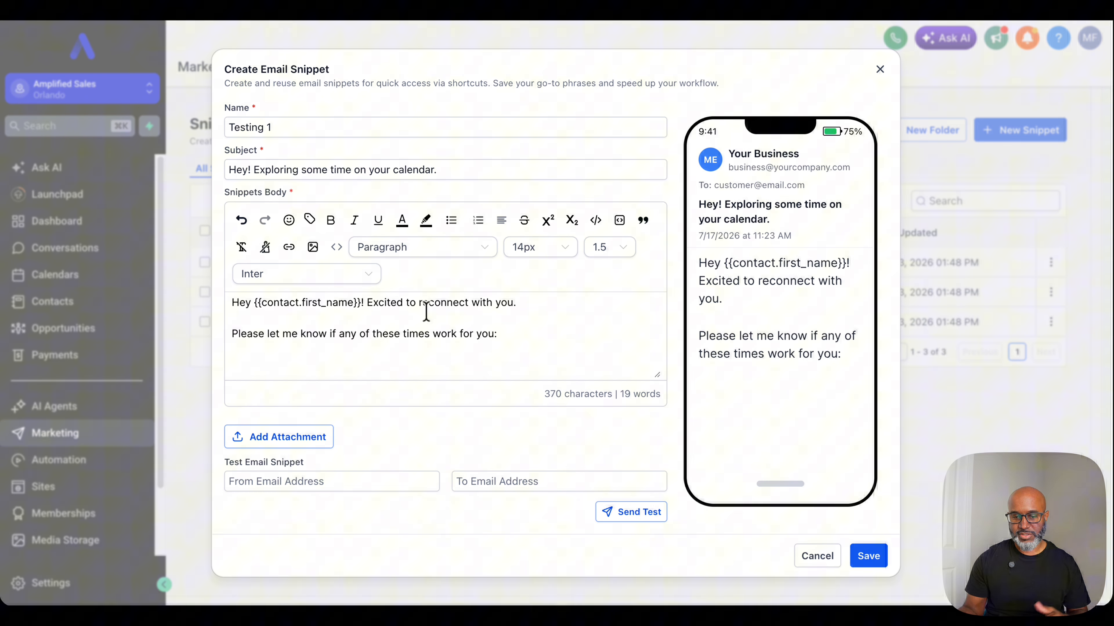
End the paragraph about meeting times with the placeholder "<< Link >>"
type("htt")
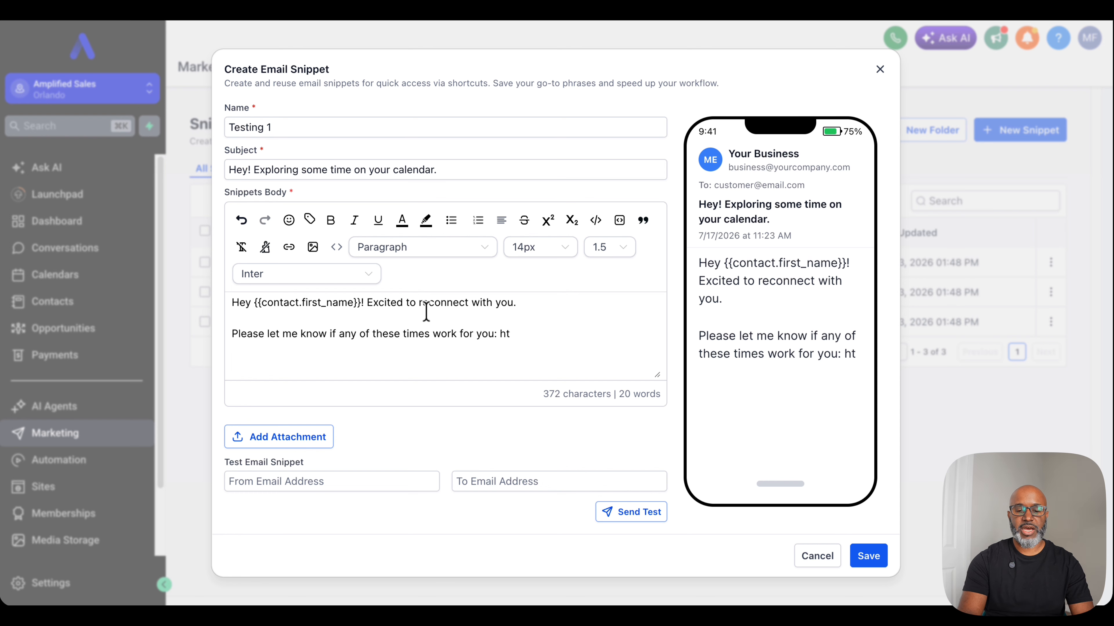
key("BackSpace")
key("BackSpace")
type("<< Link")
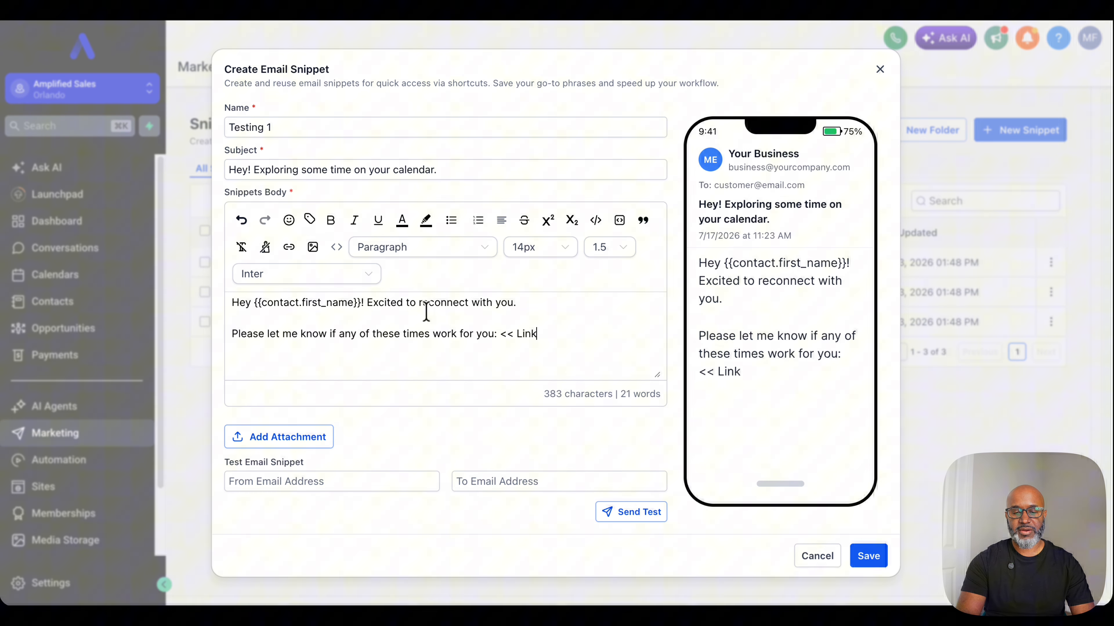
type(" >>")
Add an italic sign-off with a dash and the sender's name below the body text, and save the email snippet
key("Return")
key("Return")
key("ctrl+i")
type("- Felix")
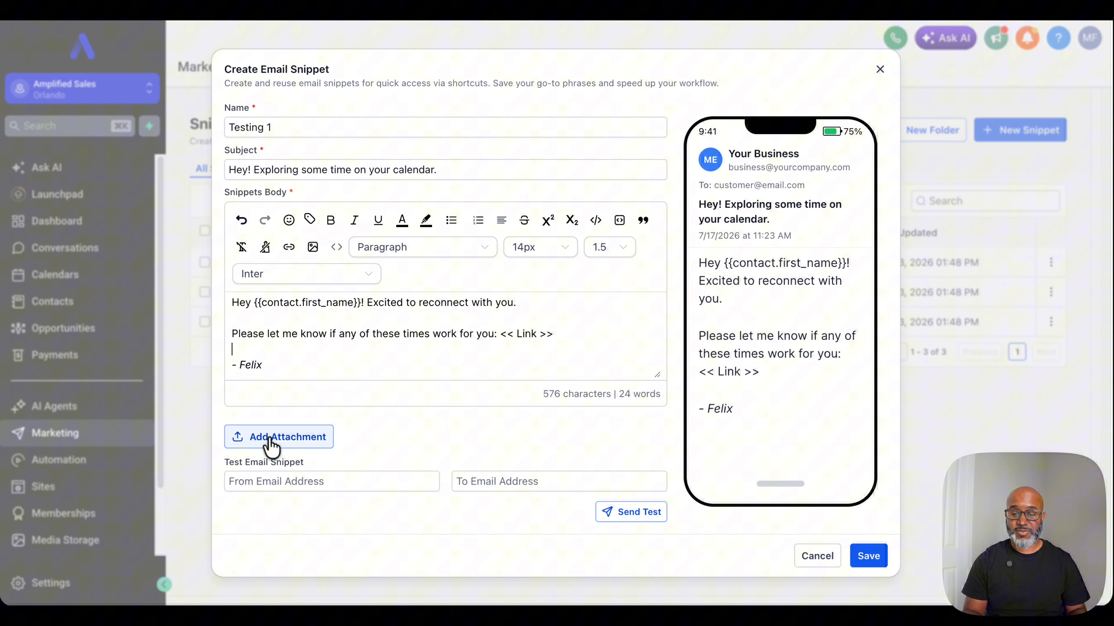
left_click(869, 558)
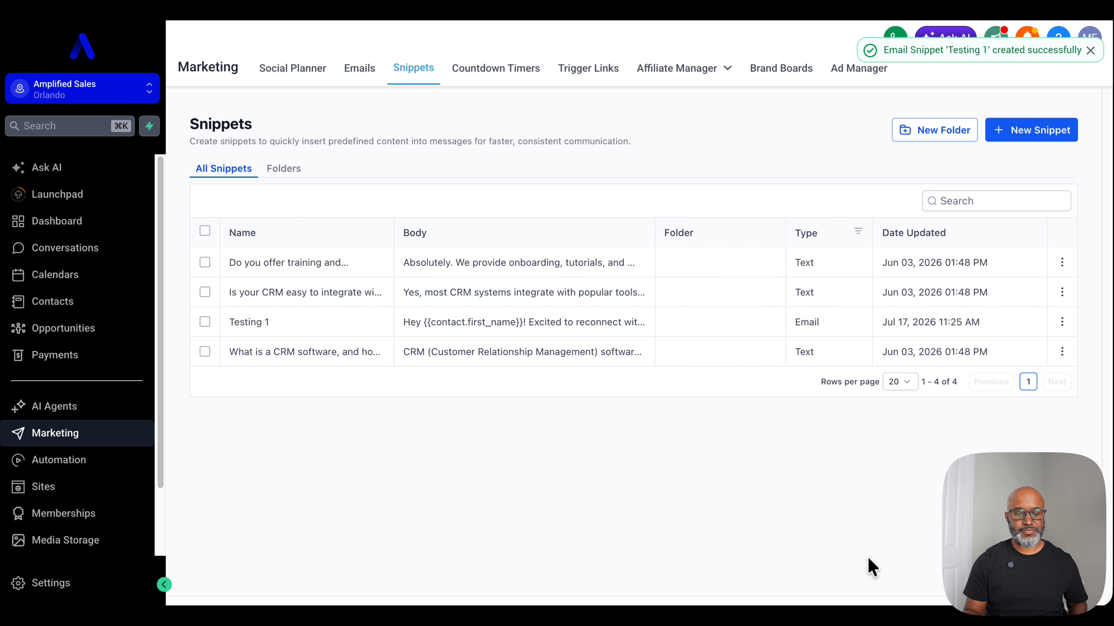
Open the first contact in the contacts list again and start an email to them
left_click(96, 307)
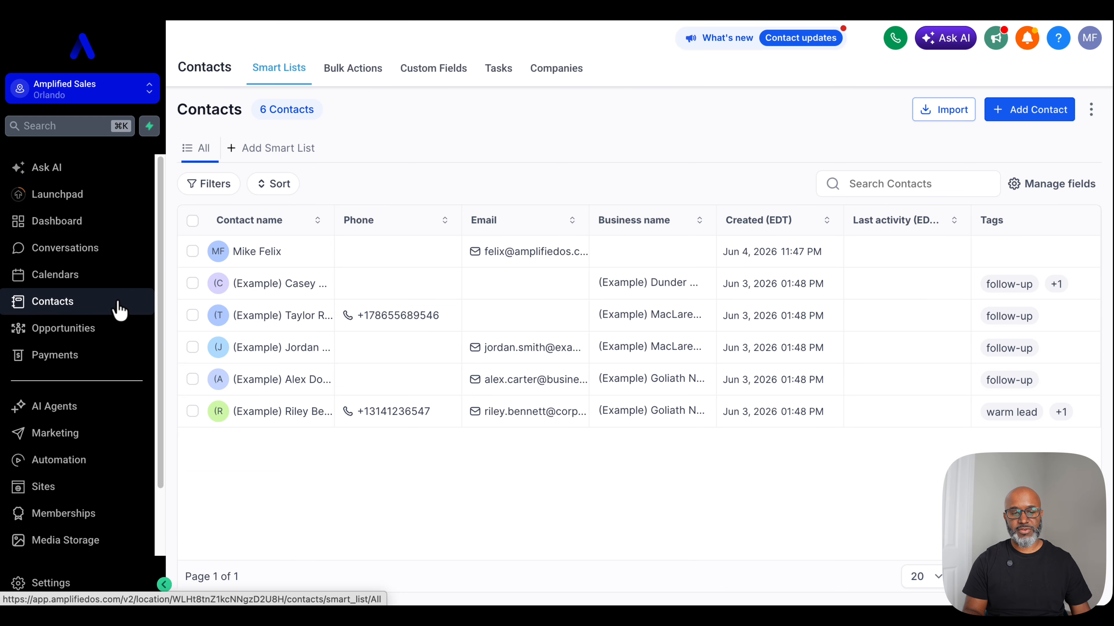
left_click(270, 254)
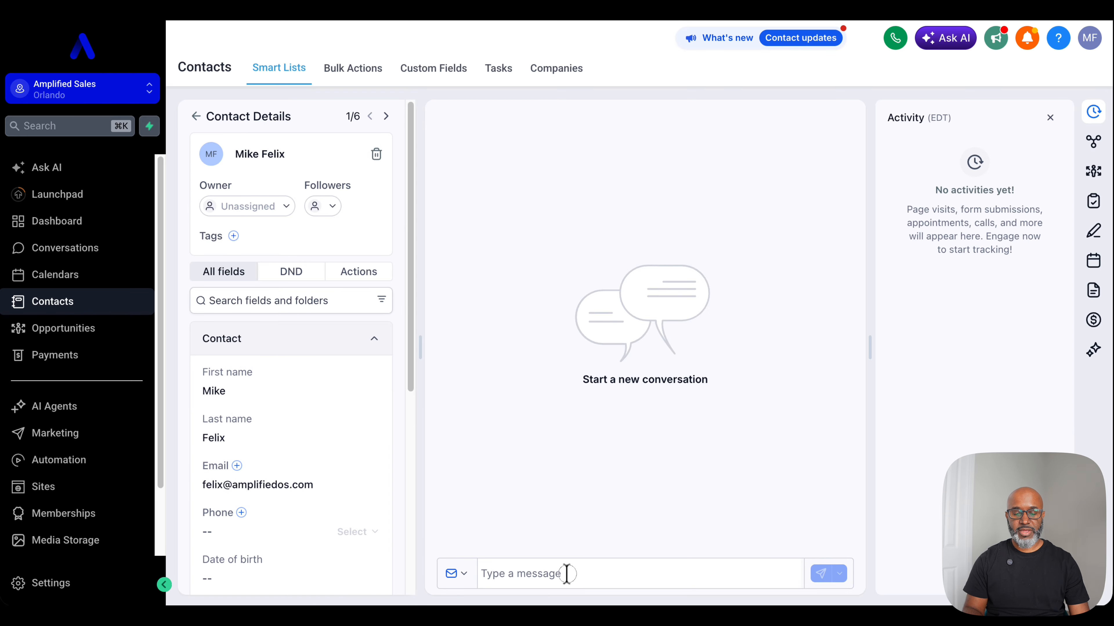
left_click(566, 573)
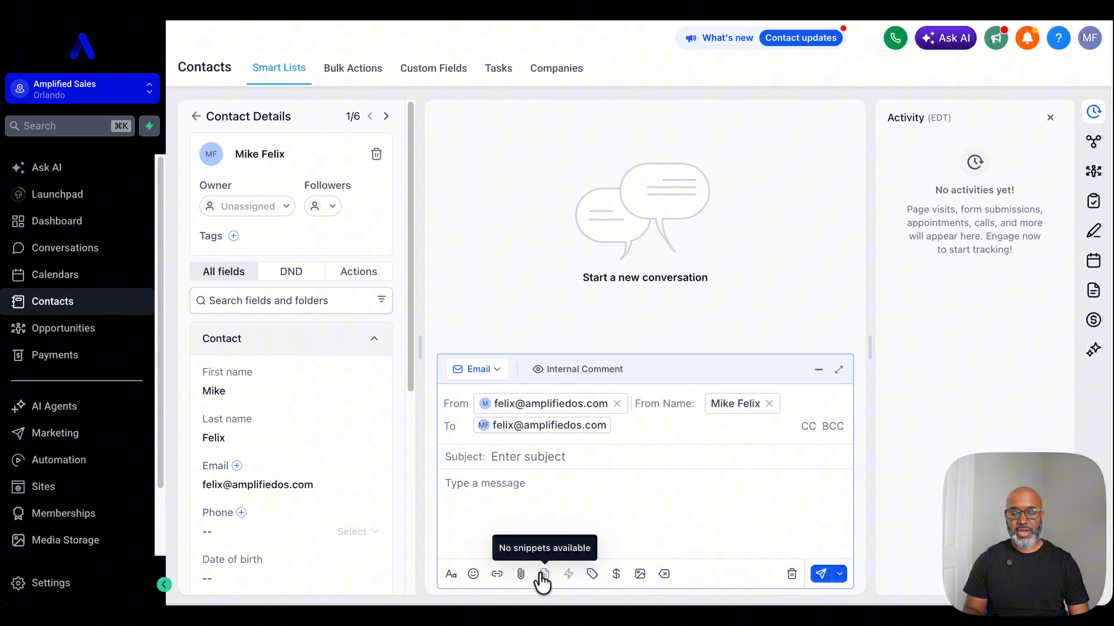
Reload the contact's page and insert the "Testing 1" snippet into a new email to the contact
left_click(67, 27)
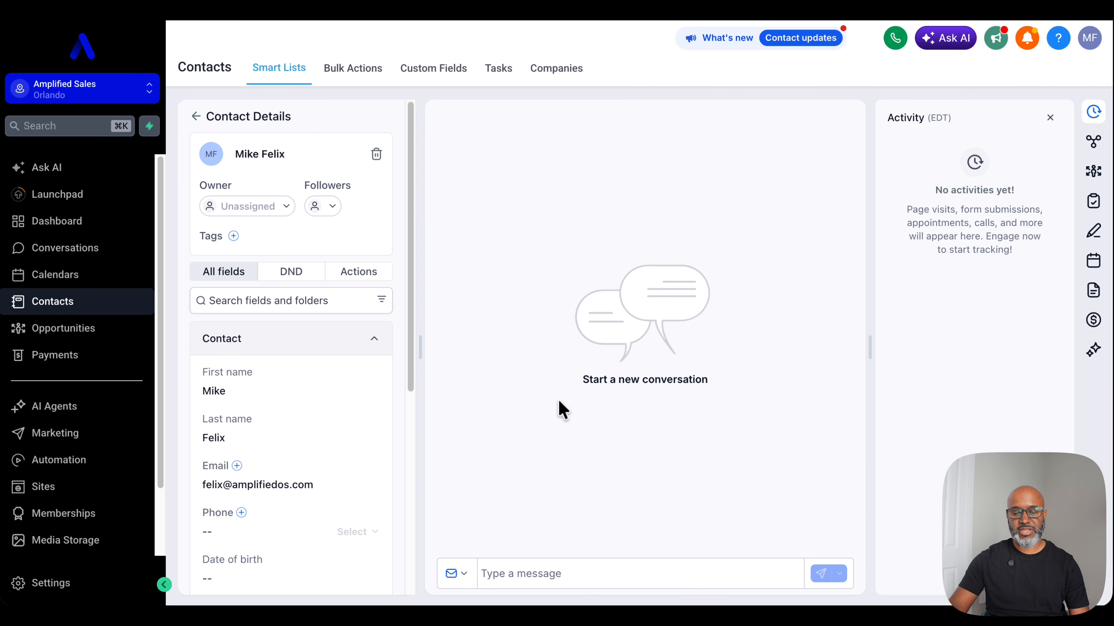
left_click(551, 573)
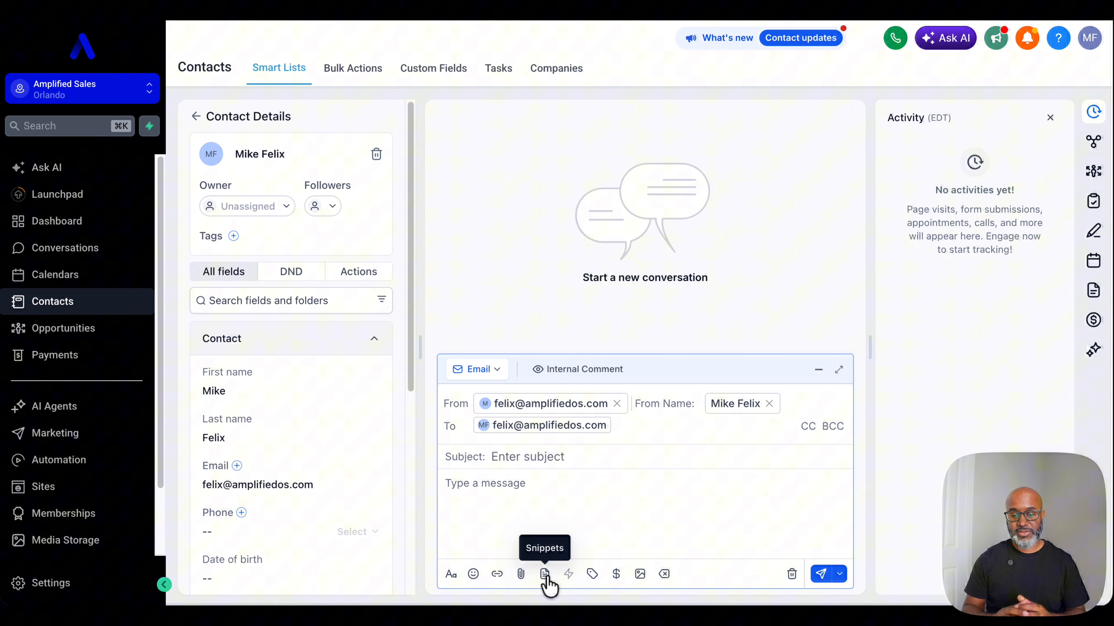
left_click(545, 574)
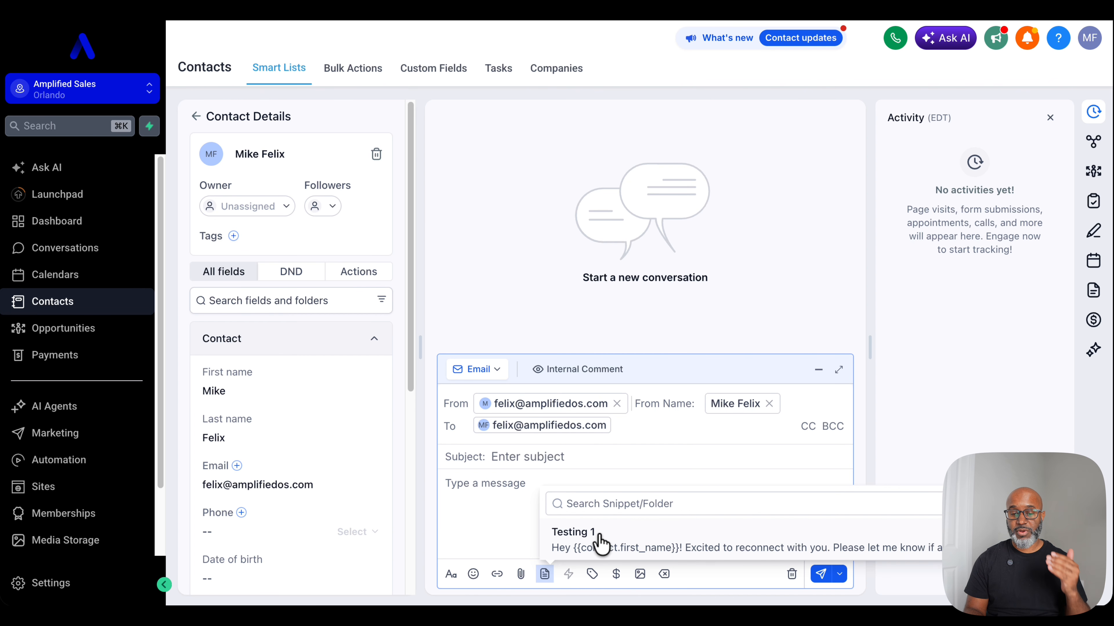
left_click(601, 543)
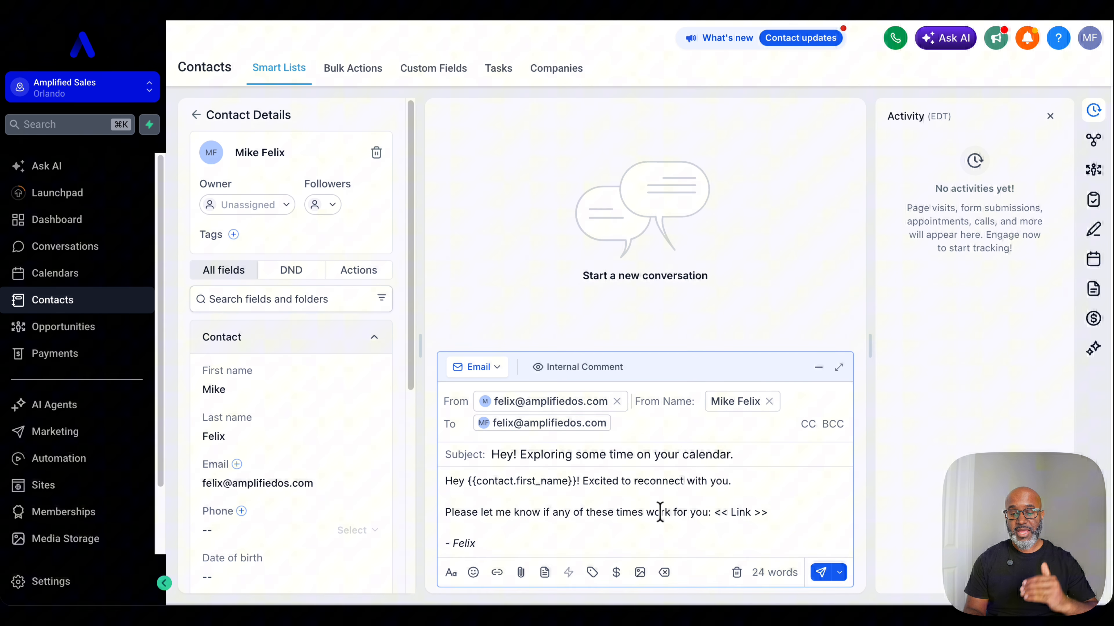